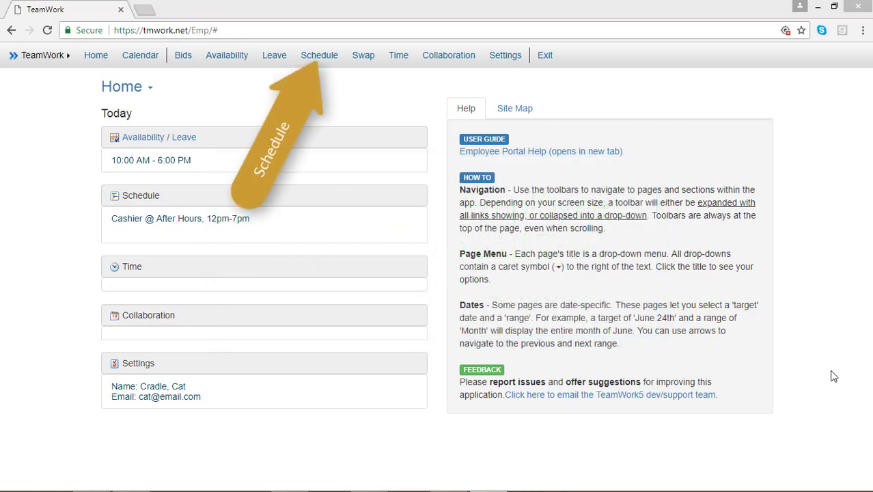
Step: Open My Schedule to view the June 2018 shift list
click(319, 55)
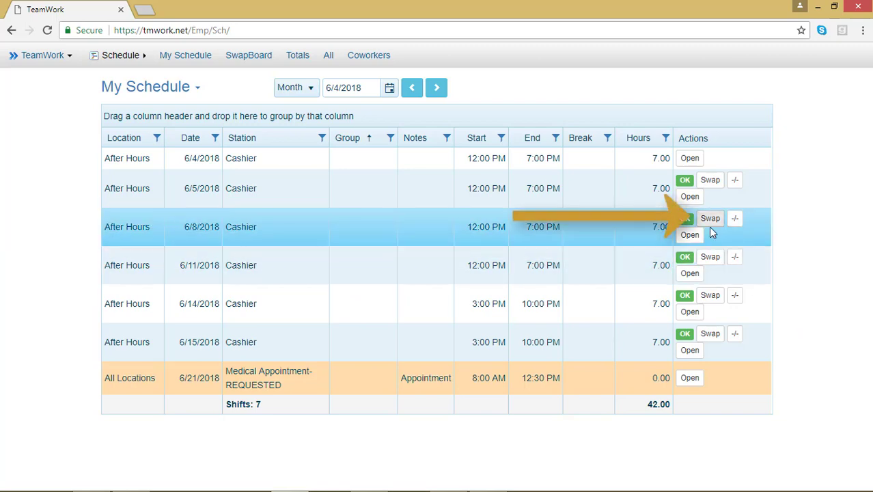
Step: Start a swap request for the 6/8/2018 cashier shift with reason Out of Town
click(709, 224)
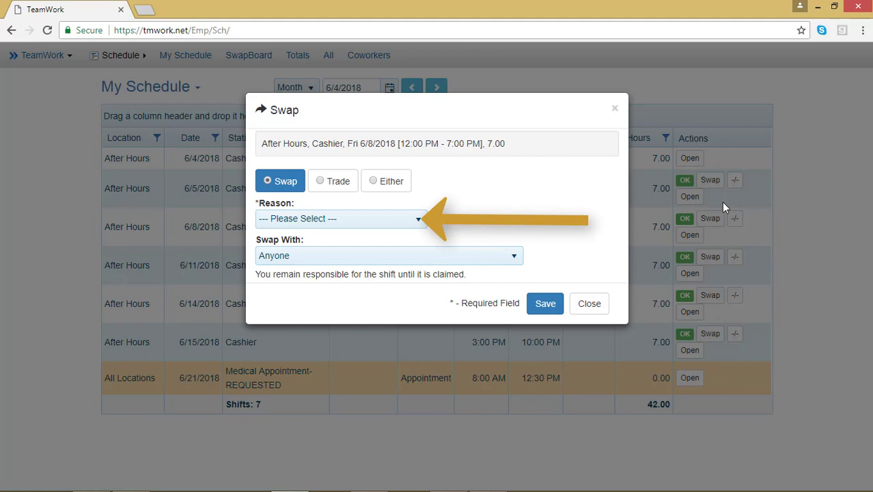
click(419, 222)
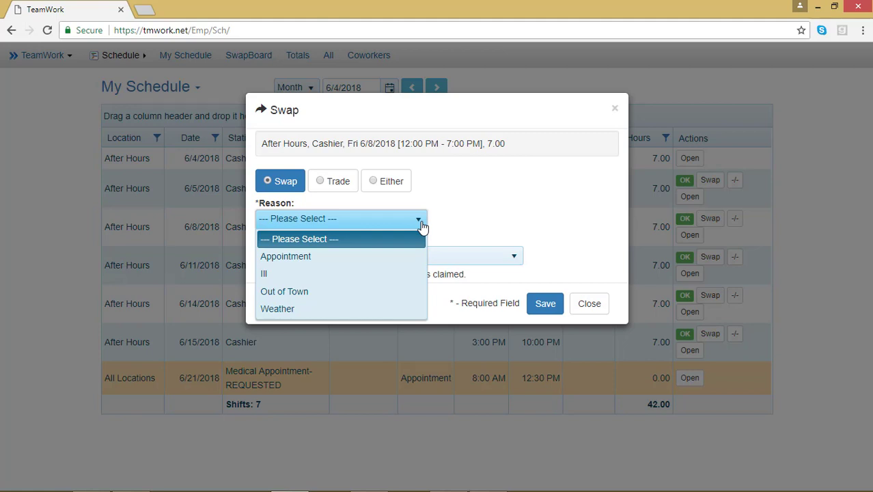
click(391, 290)
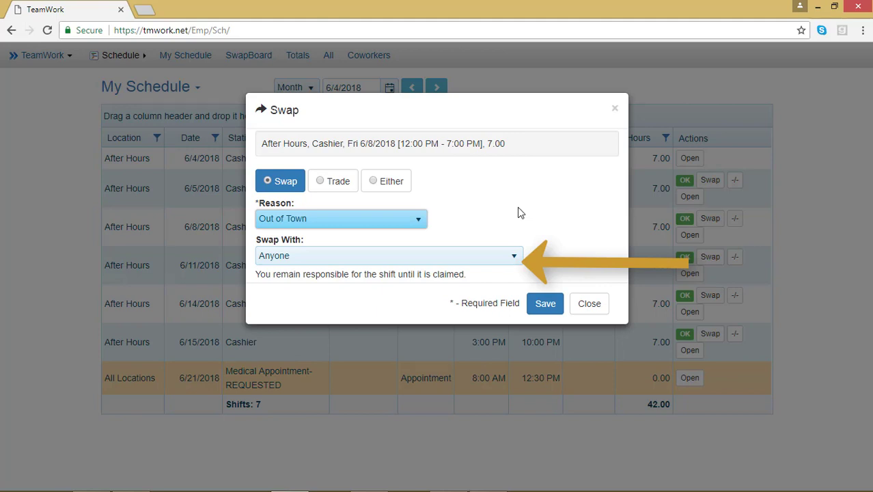
Step: Set Swap With to a specific coworker instead of Anyone
click(519, 264)
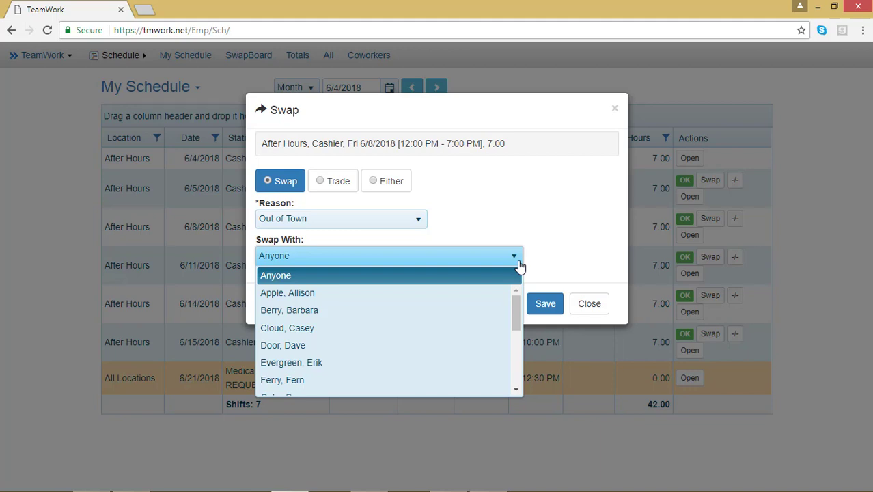
click(485, 294)
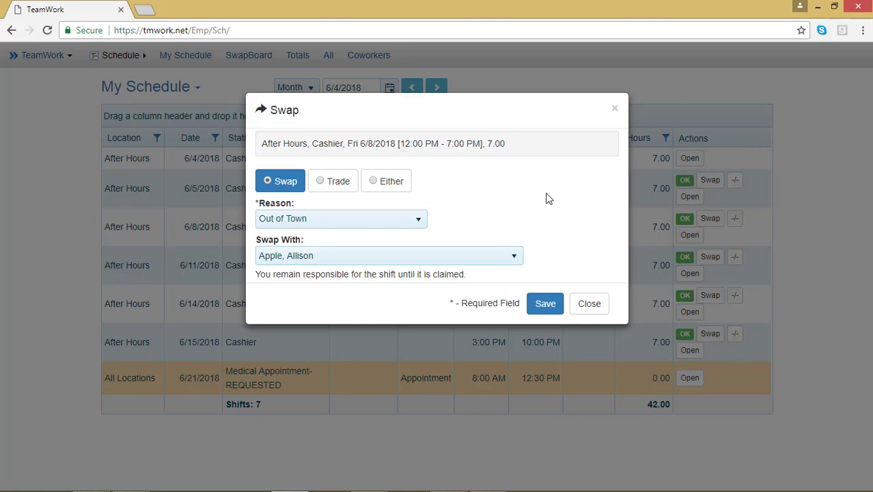
Step: Choose the Either option and set the offer deadline to June 6, 2018
click(397, 181)
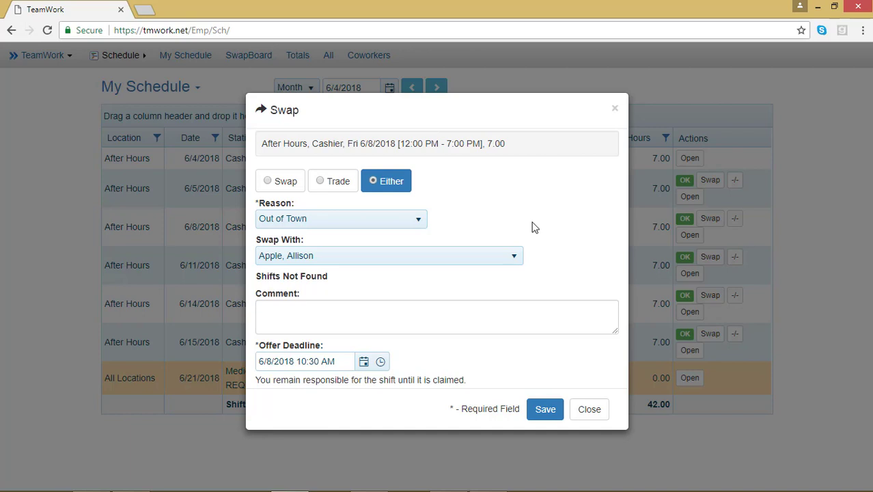
click(361, 367)
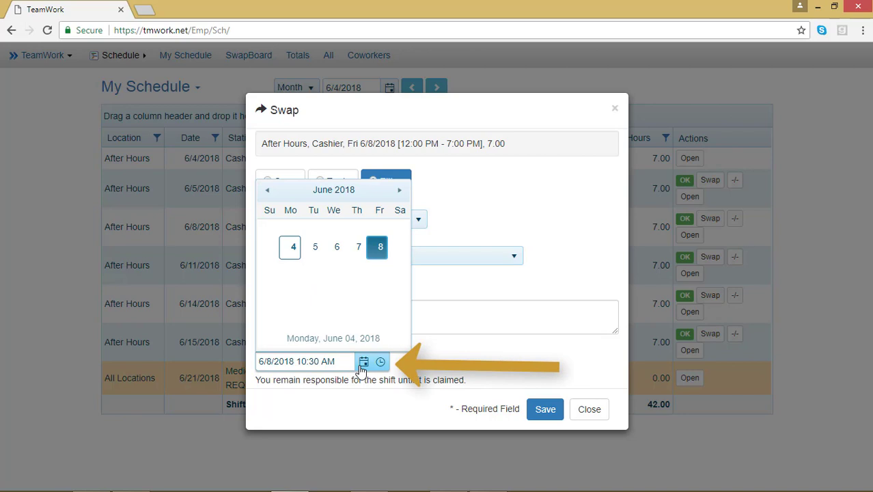
click(337, 248)
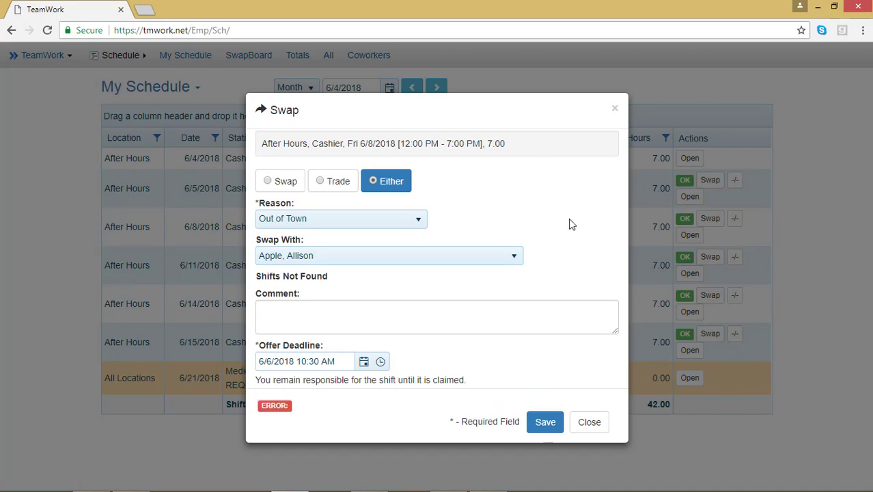
Step: Switch back to the Swap option and save the June 8 request
click(284, 185)
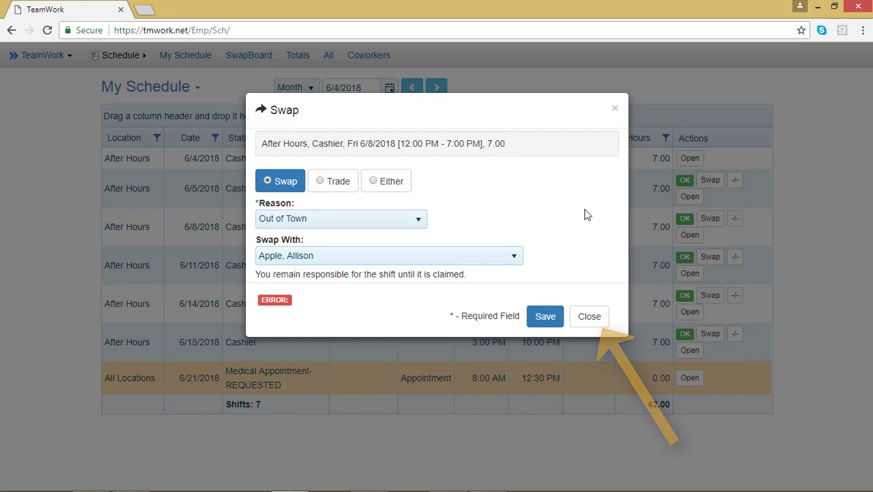
click(544, 317)
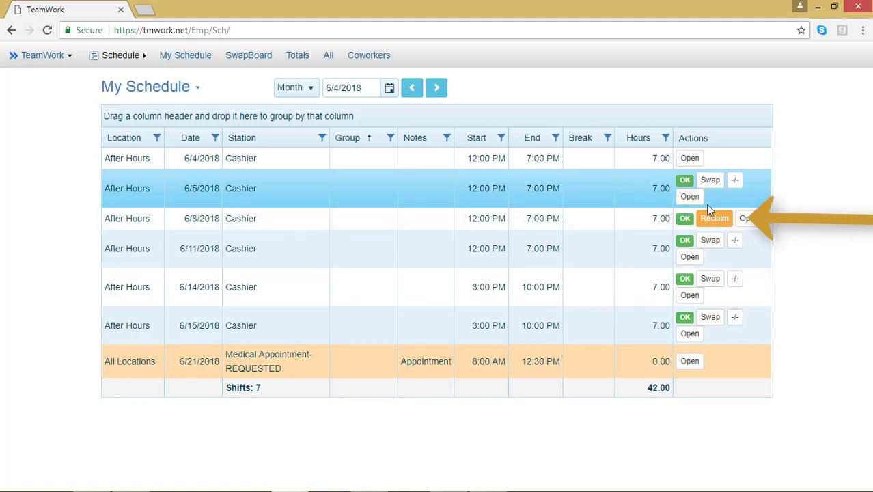
Step: Reclaim the 6/8 cashier shift and submit the confirmation
click(715, 225)
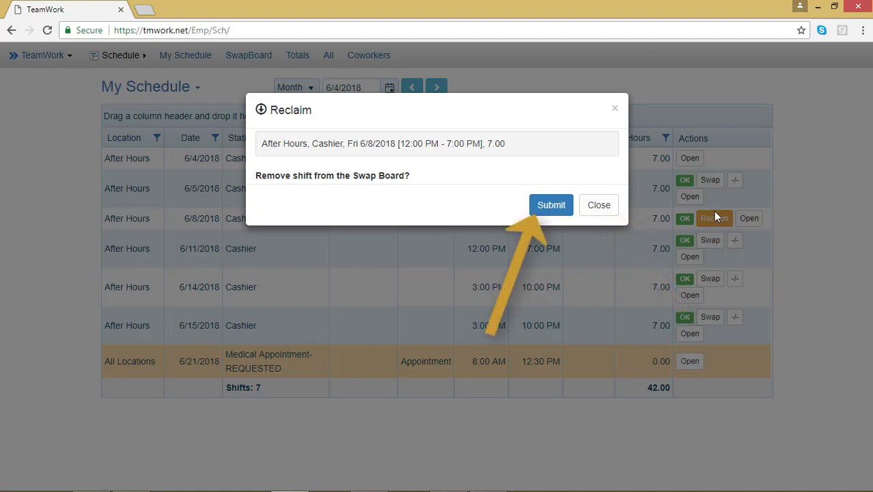
click(559, 206)
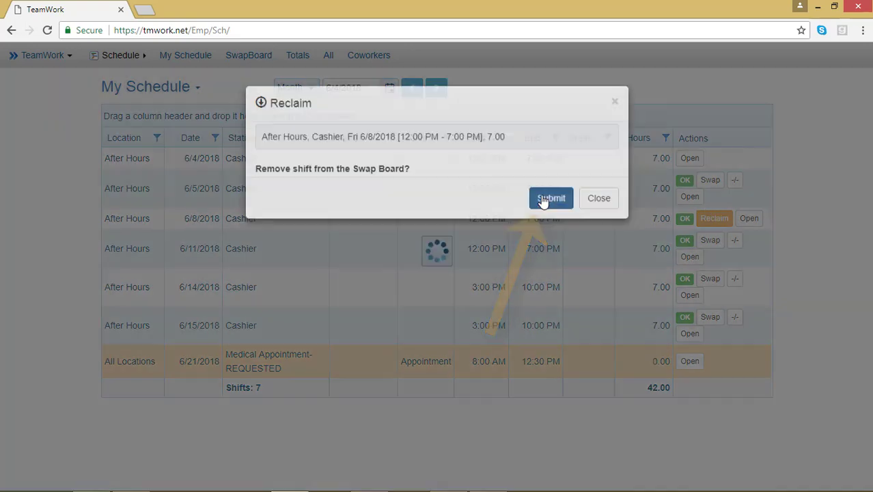